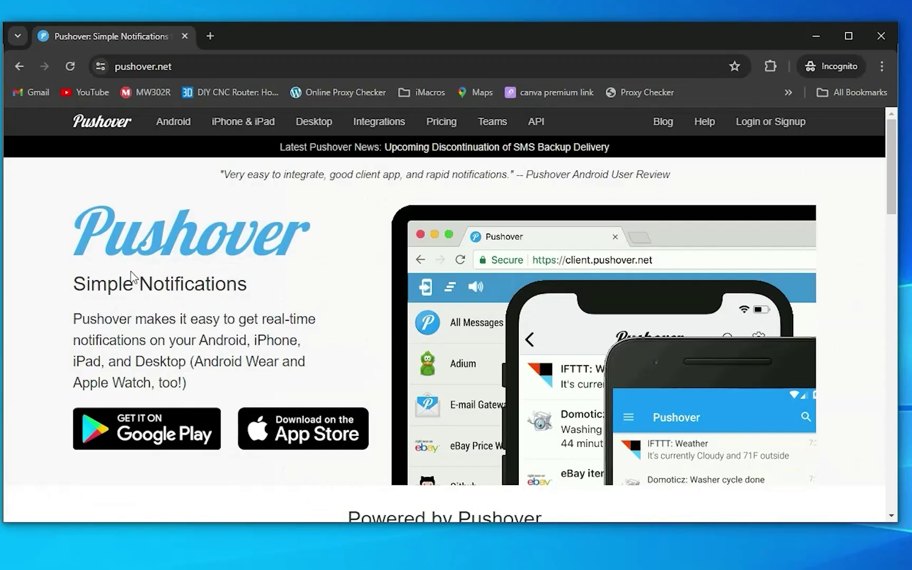
pyautogui.scroll(-2, 131, 275)
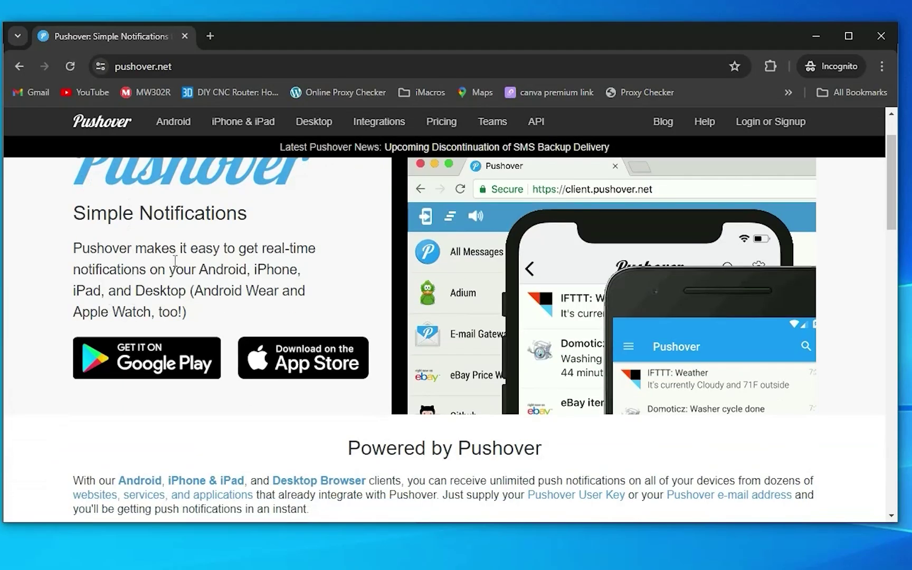
pyautogui.scroll(-5, 672, 265)
pyautogui.scroll(6, 163, 142)
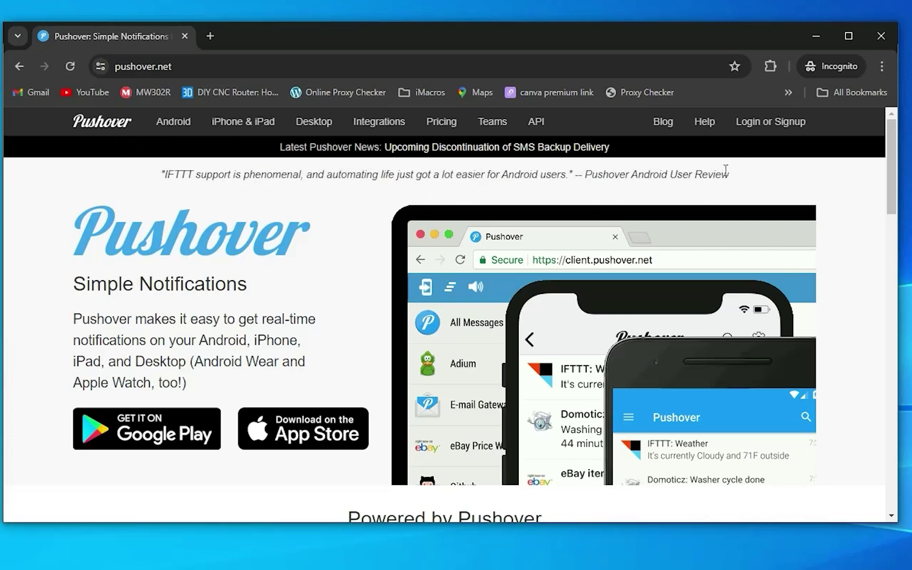
# Put Chrome away to return to the Automa workflow editor.
pyautogui.click(818, 36)
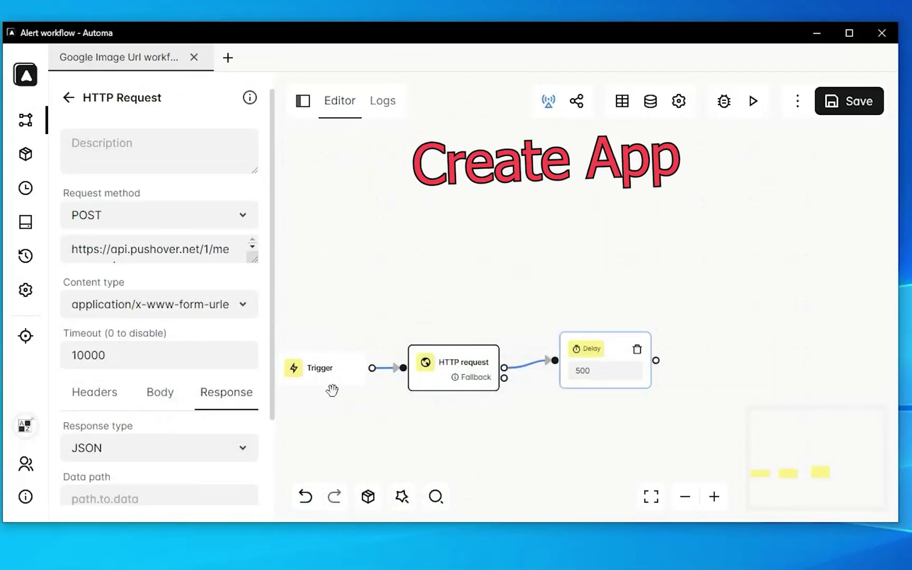
pyautogui.moveTo(453, 368)
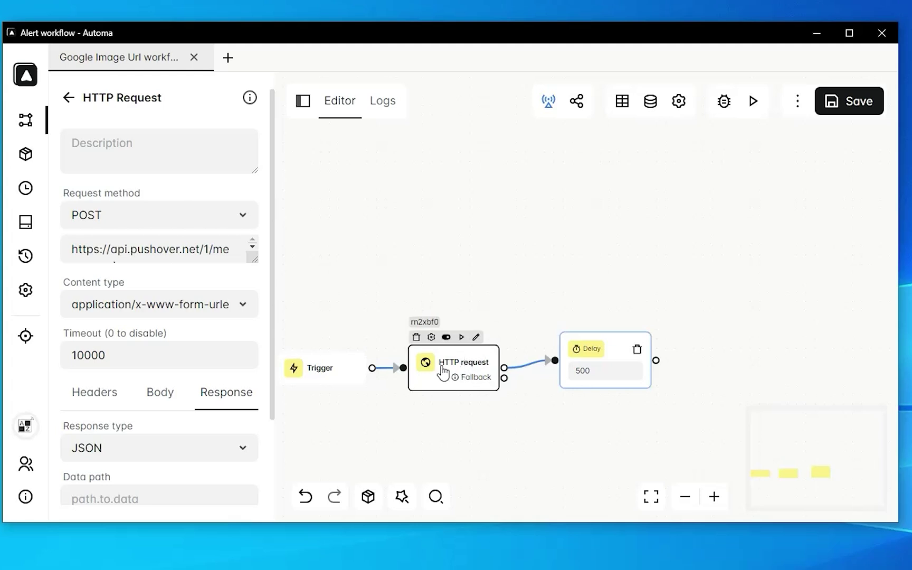
# Keep POST to the Pushover messages.json URL with form-urlencoded content type, and expand the body editor.
pyautogui.click(216, 227)
pyautogui.click(145, 252)
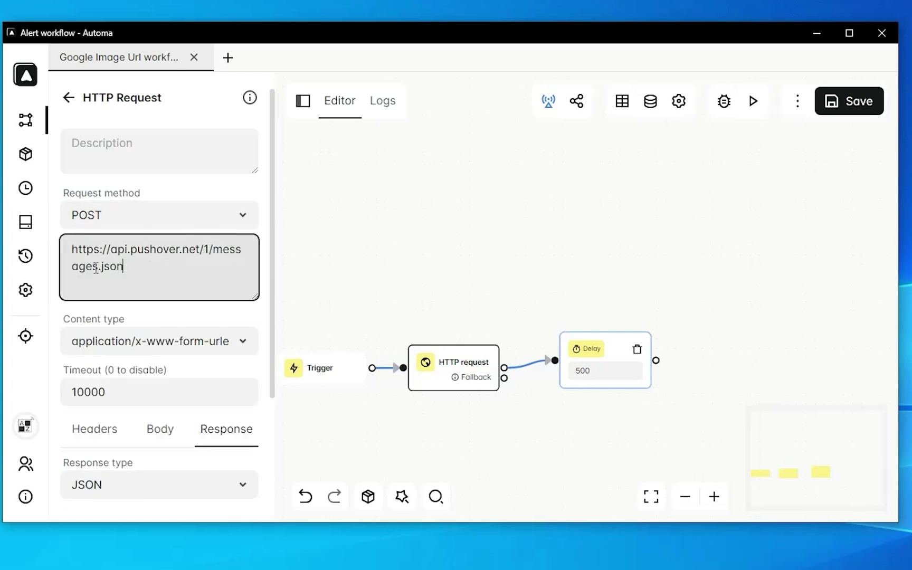
pyautogui.click(218, 344)
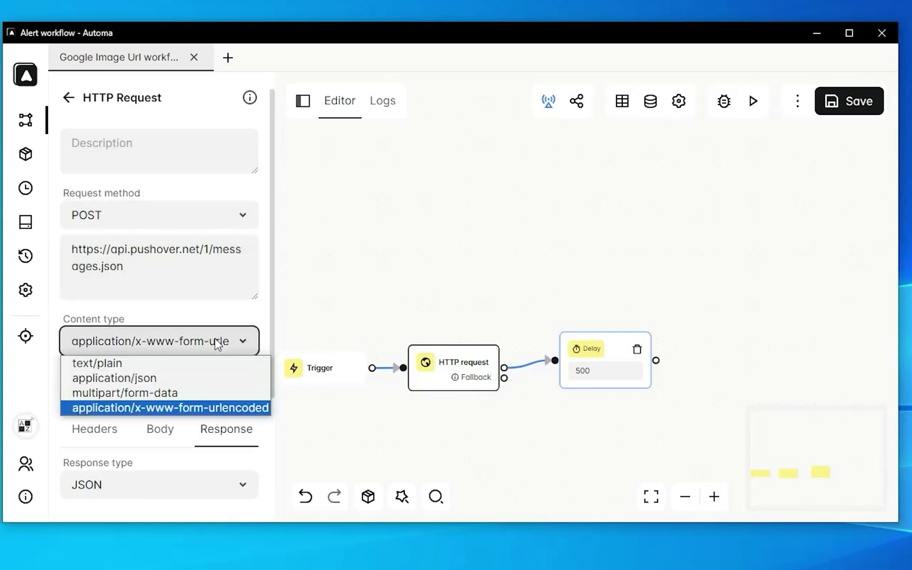
pyautogui.click(200, 407)
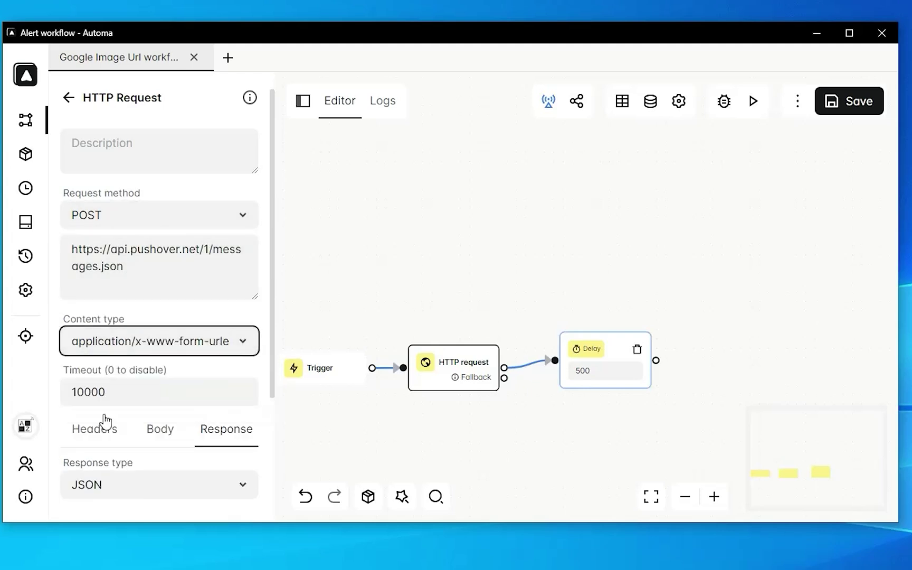
pyautogui.scroll(-1, 102, 421)
pyautogui.click(159, 359)
pyautogui.click(157, 436)
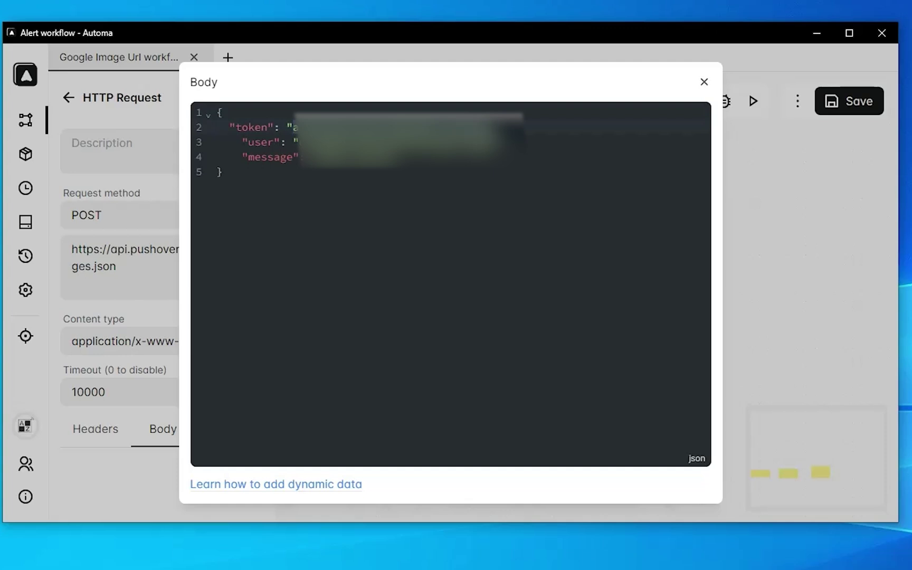
# Check the body's user line, then execute the workflow to send a hello world test notification.
pyautogui.click(297, 142)
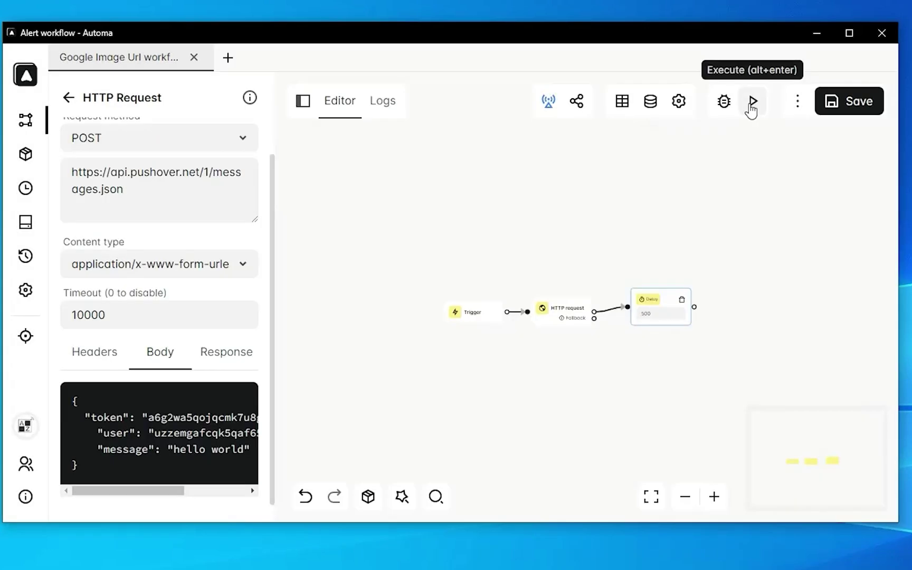
pyautogui.click(750, 105)
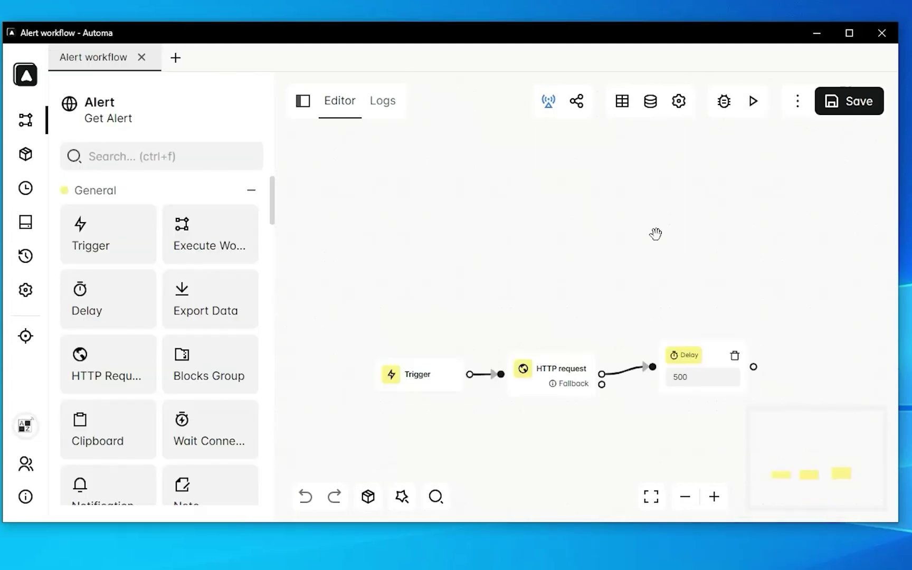
# Add a new action under the workflow settings' Workflow Events tab.
pyautogui.click(680, 107)
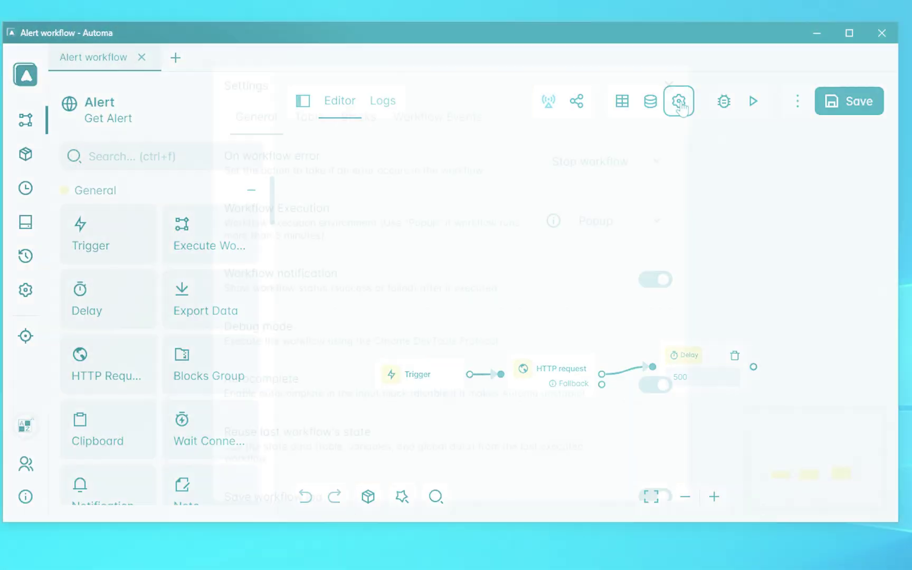
pyautogui.click(421, 121)
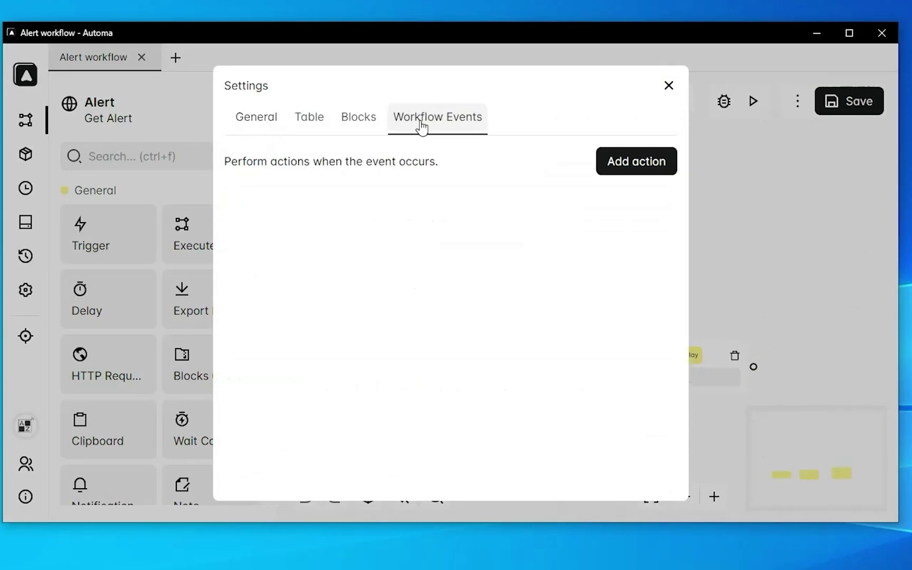
pyautogui.click(636, 163)
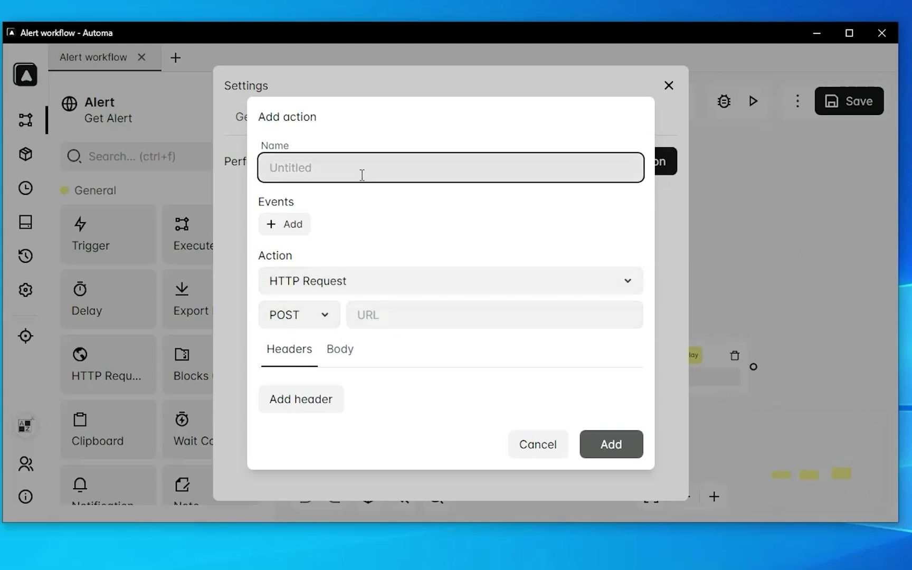
pyautogui.click(433, 310)
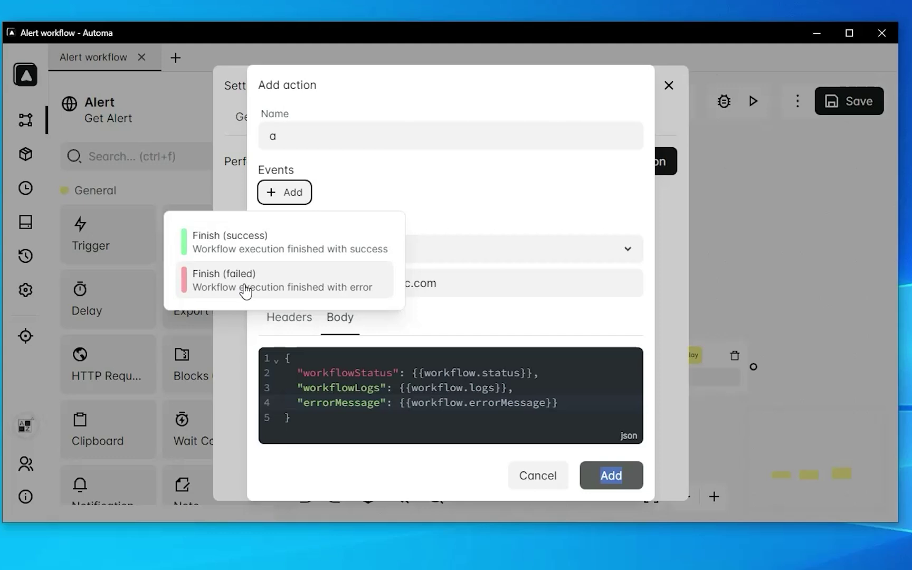
pyautogui.click(246, 288)
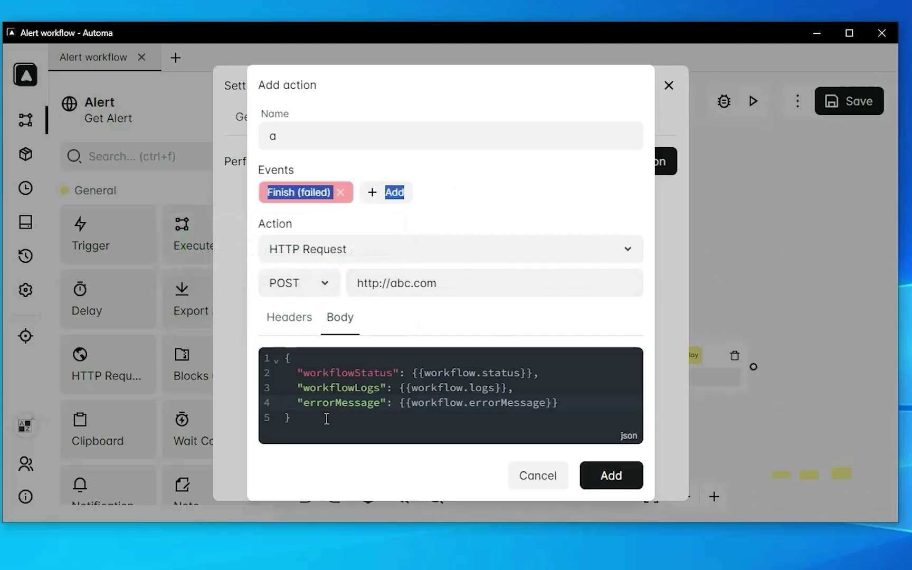
pyautogui.click(614, 488)
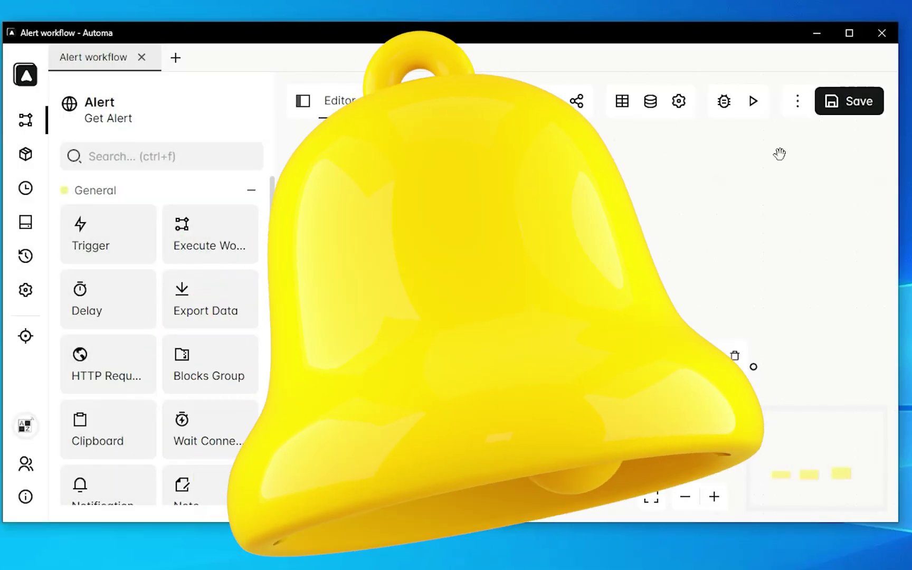